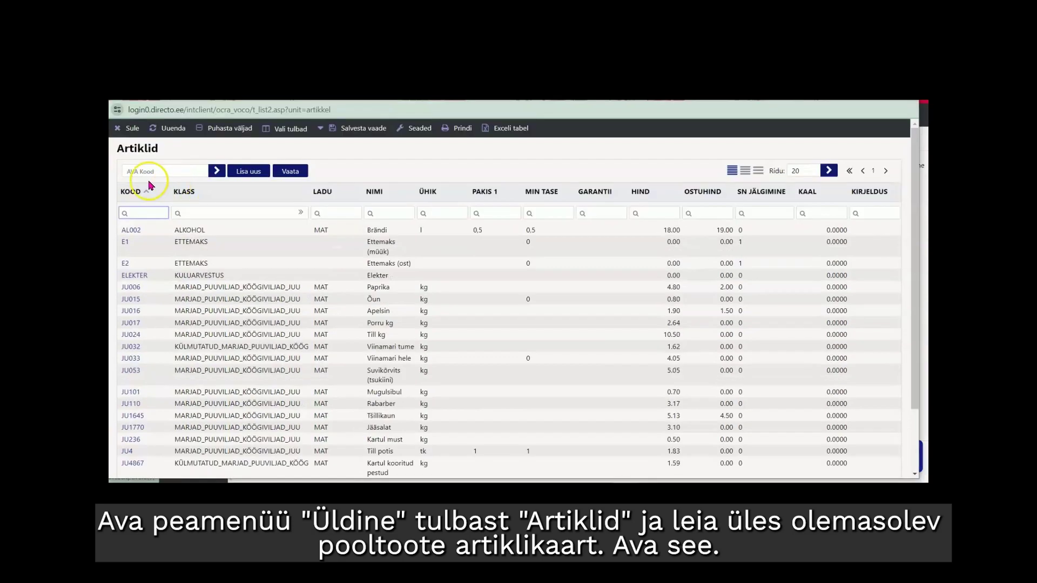
- Filter the article list by code PT000001 and open the Keedutaigen article card
text(PT000001)
key(Return)
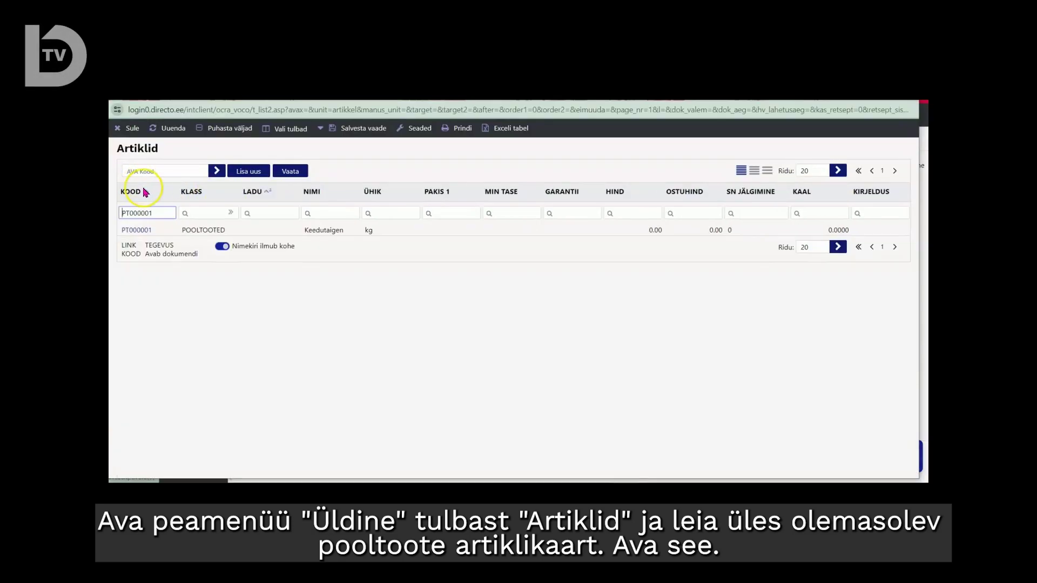
click(145, 233)
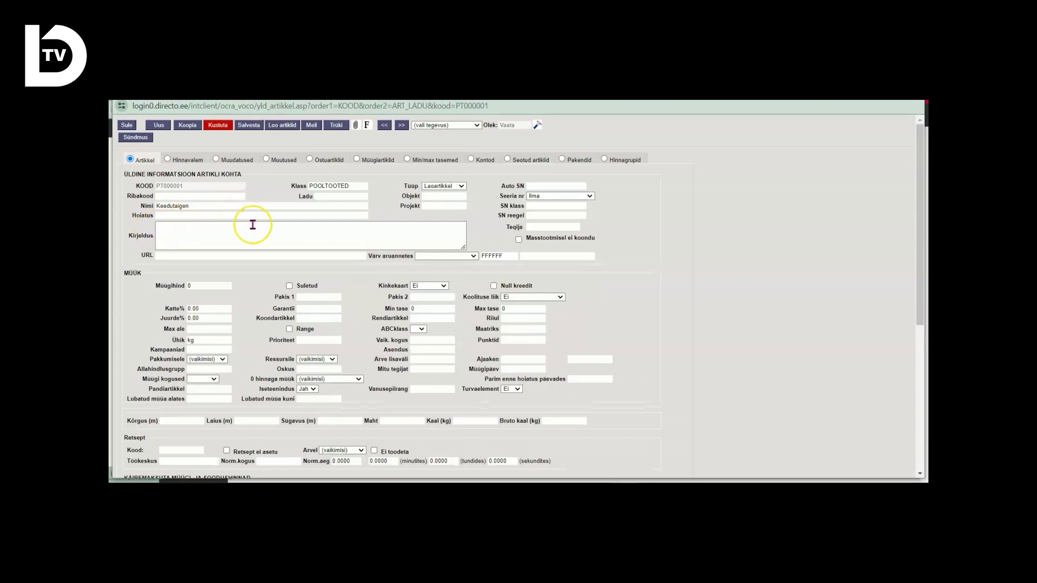
- Create a new recipe from the article's Retsept Kood field and set its output quantity (Välja kogus) to 10
scroll(253, 224, down, 3)
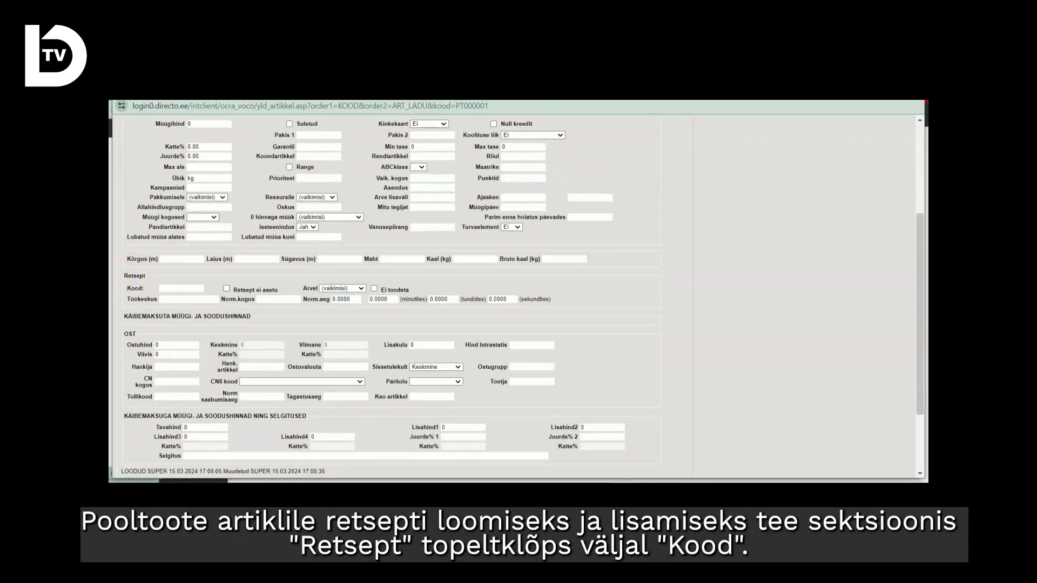
double_click(179, 290)
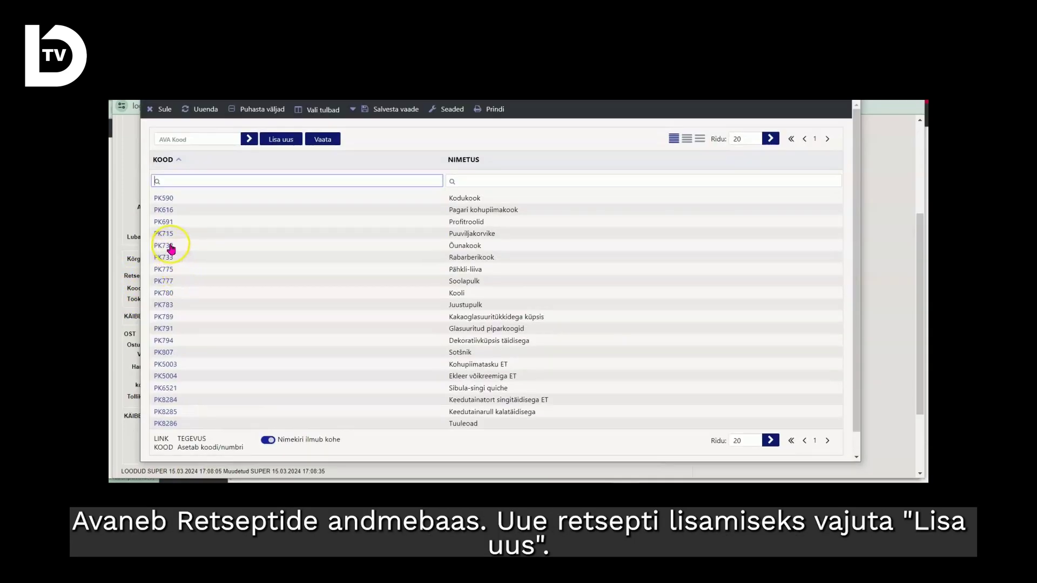
click(286, 141)
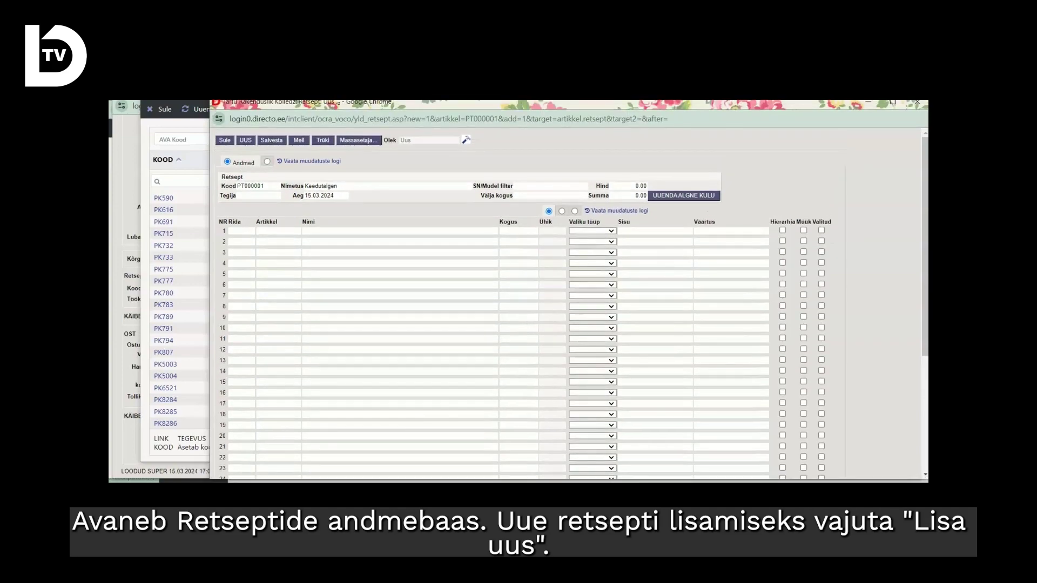
drag(313, 108, 251, 100)
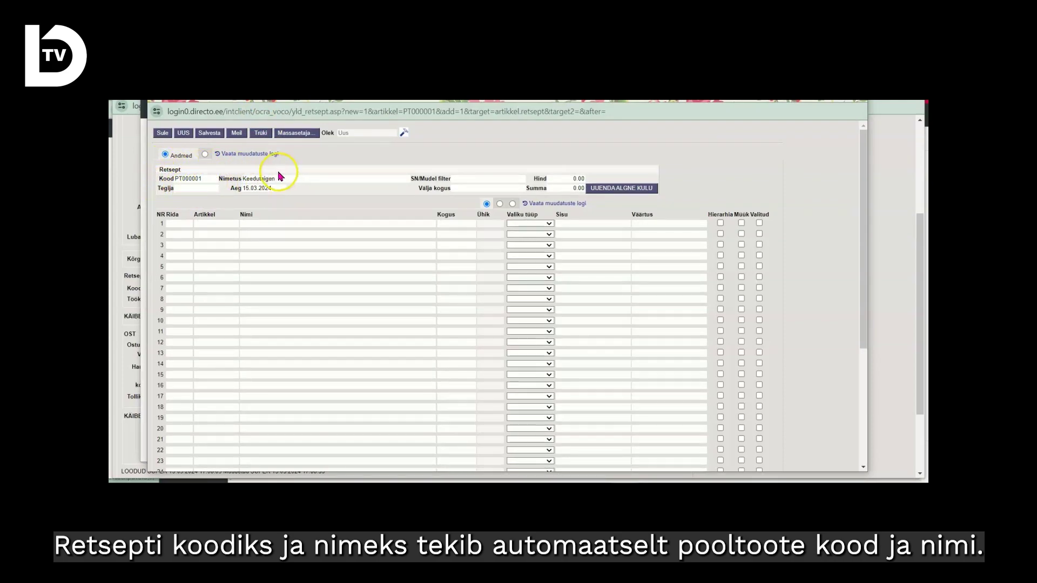
click(517, 188)
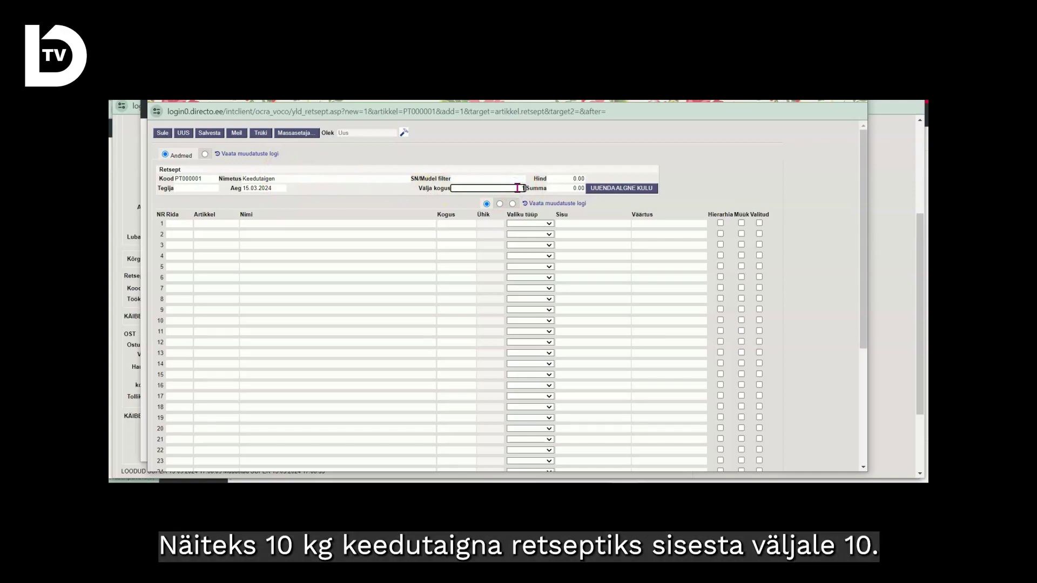
click(438, 200)
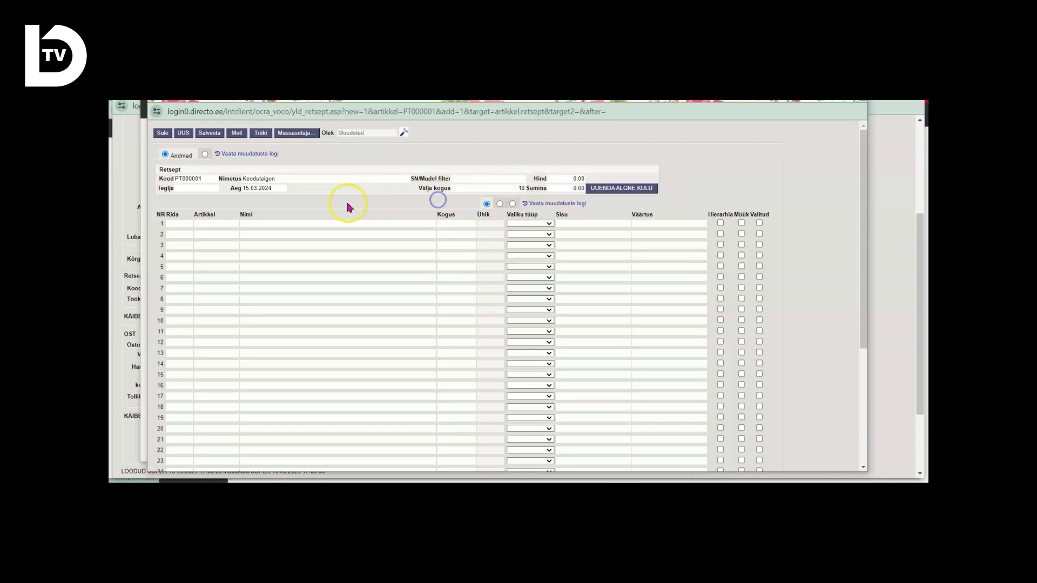
- Look up articles named "jahu" for the first recipe row and place Nisujahu T550 (KU002)
double_click(213, 227)
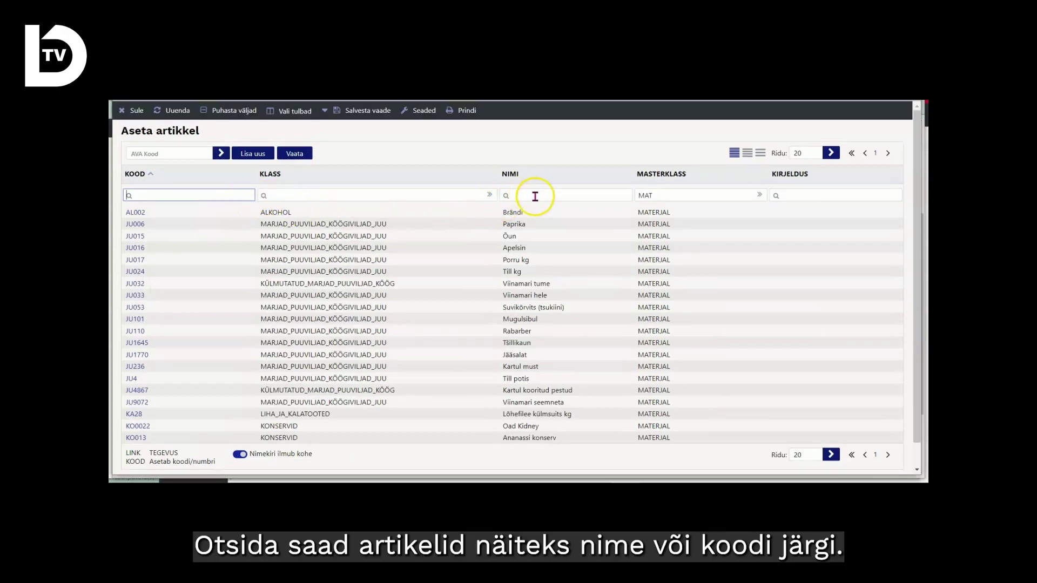
click(534, 197)
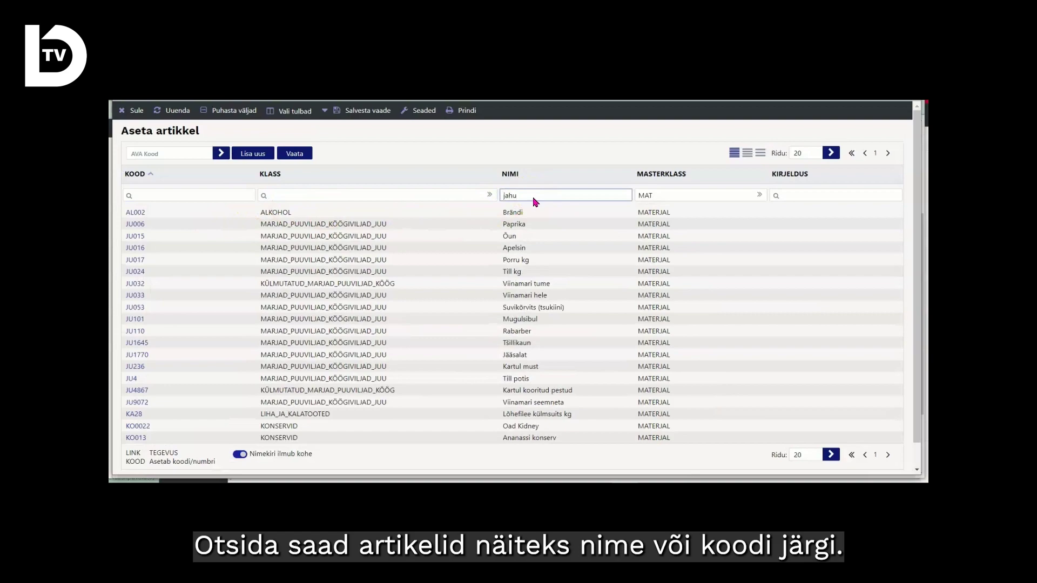
key(Return)
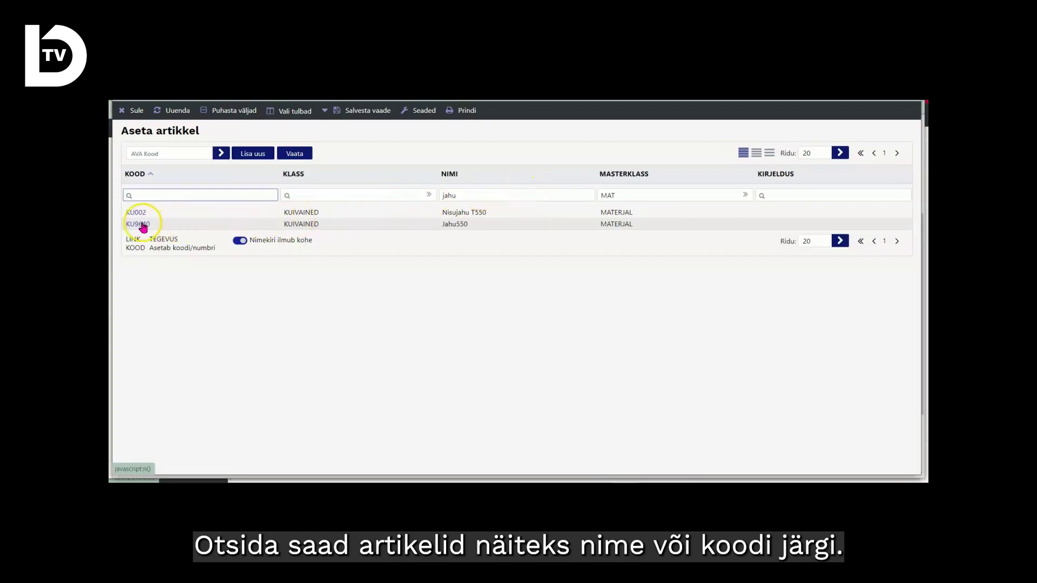
click(135, 212)
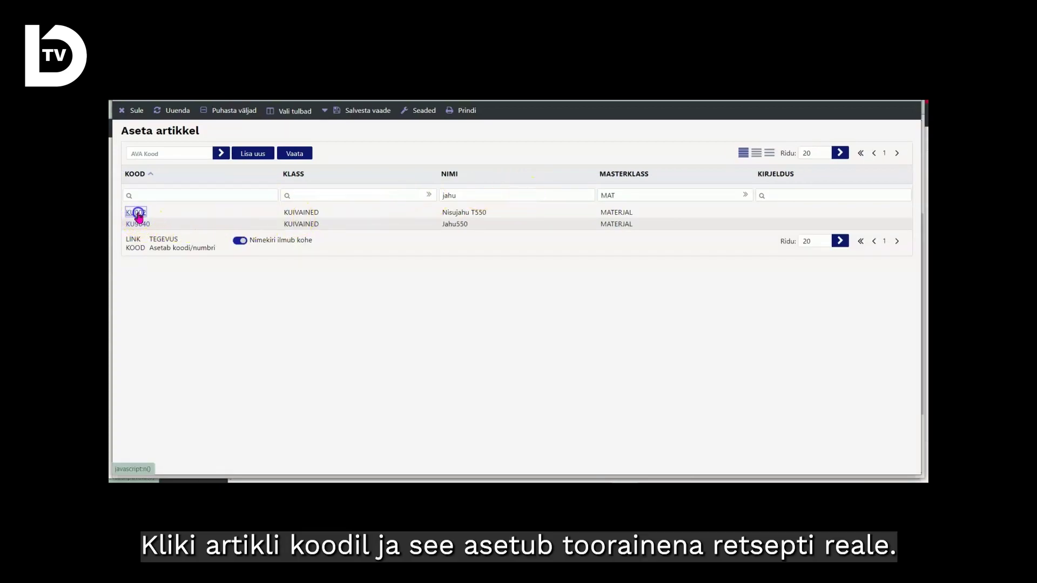
- Search for "või", place Või (PI019) on the second recipe row and close the article picker
double_click(454, 195)
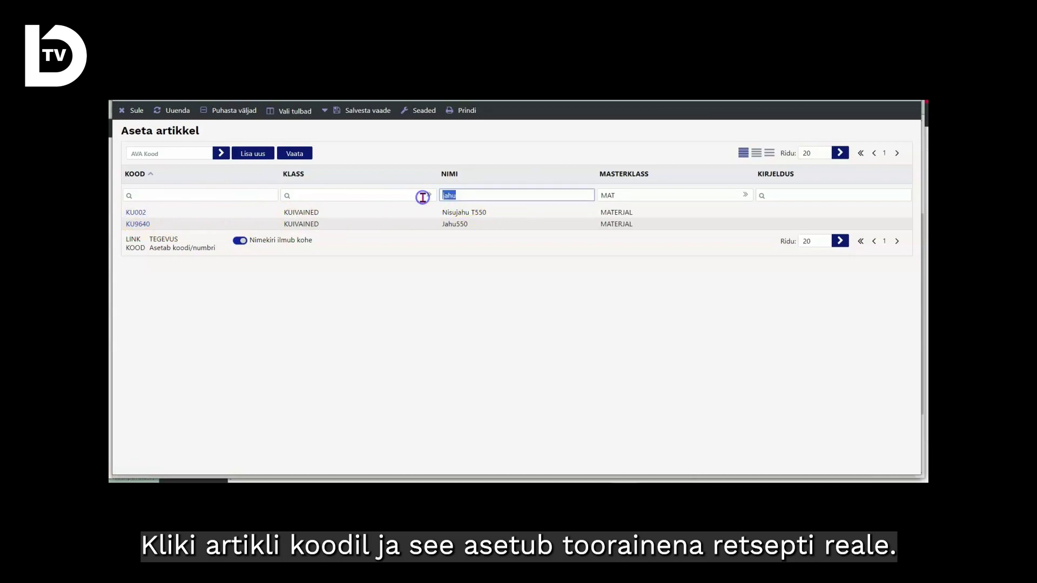
text(või)
key(Return)
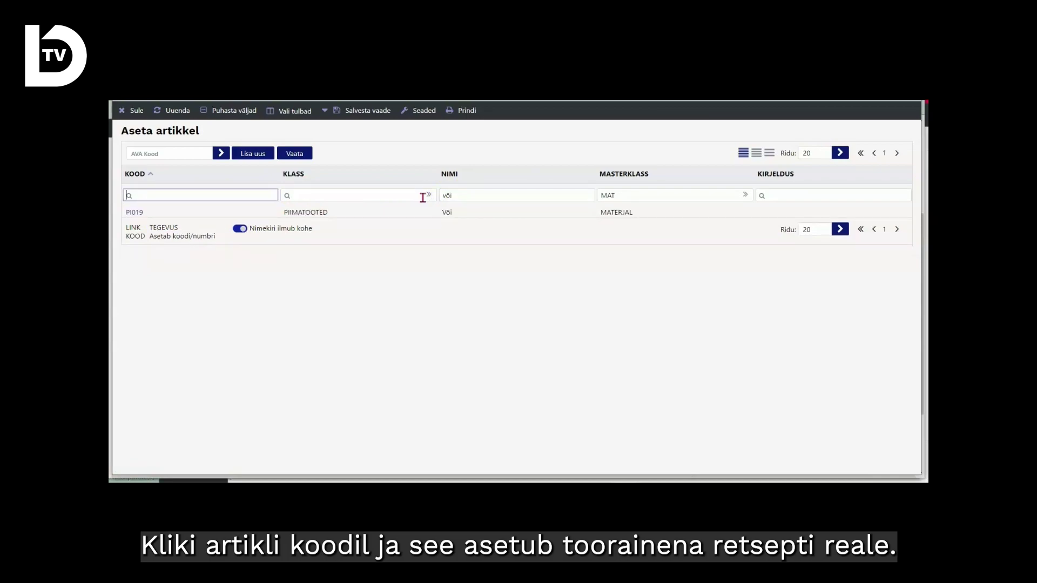
click(133, 211)
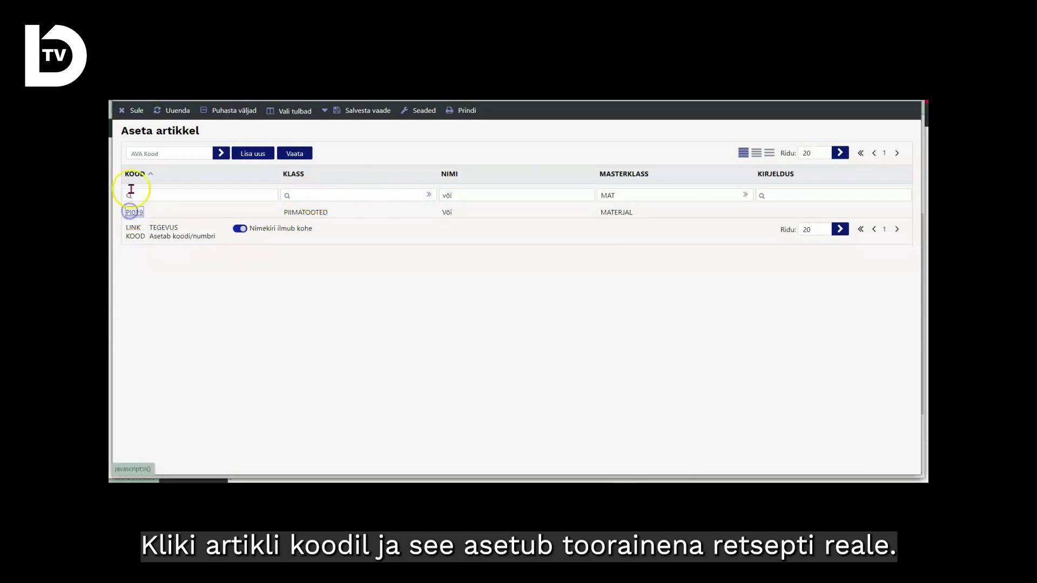
click(135, 110)
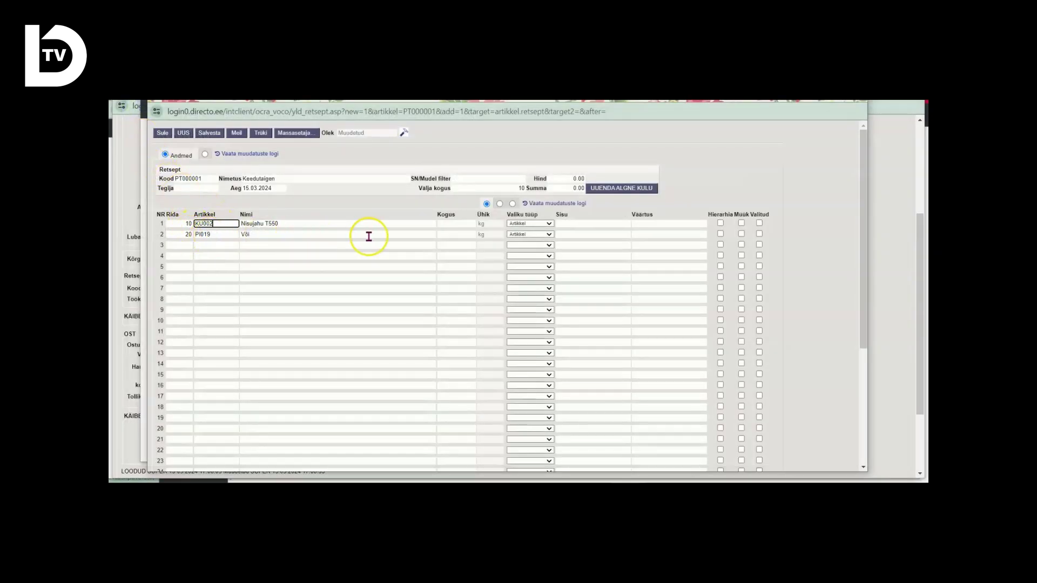
- Set the recipe quantities to 1.000 for Nisujahu T550 and 0.5 for Või
click(456, 223)
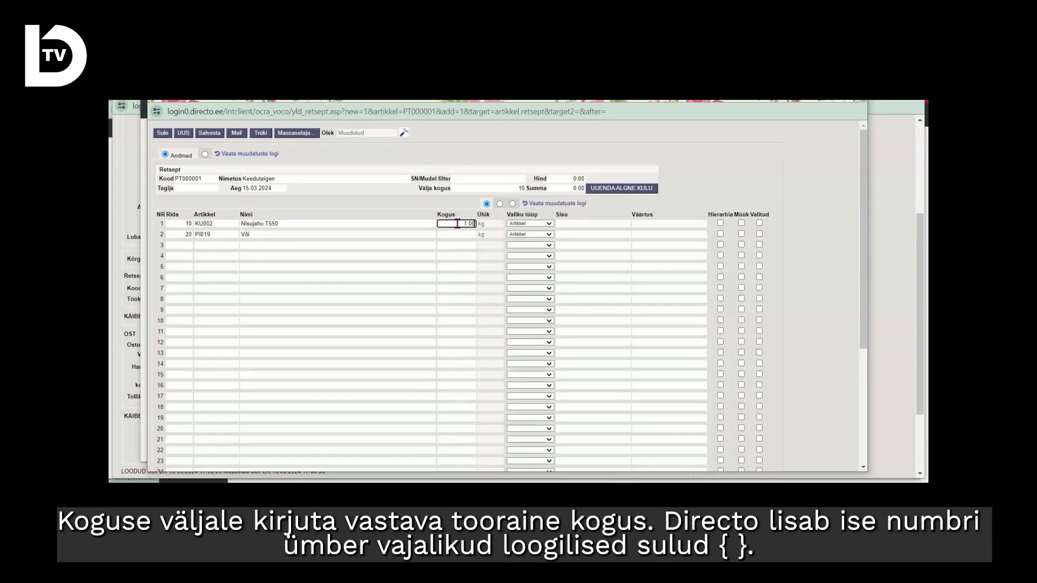
text(1.000)
click(461, 234)
text(0.5)
key(Return)
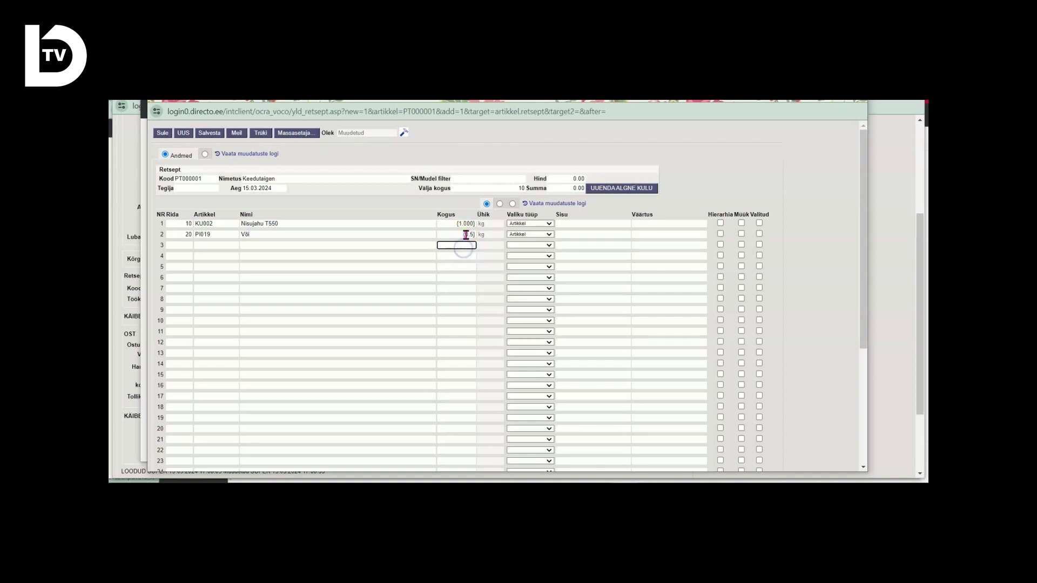
- Find "munad" and add Munad (MU001) to the third recipe row with a quantity of 34
double_click(213, 247)
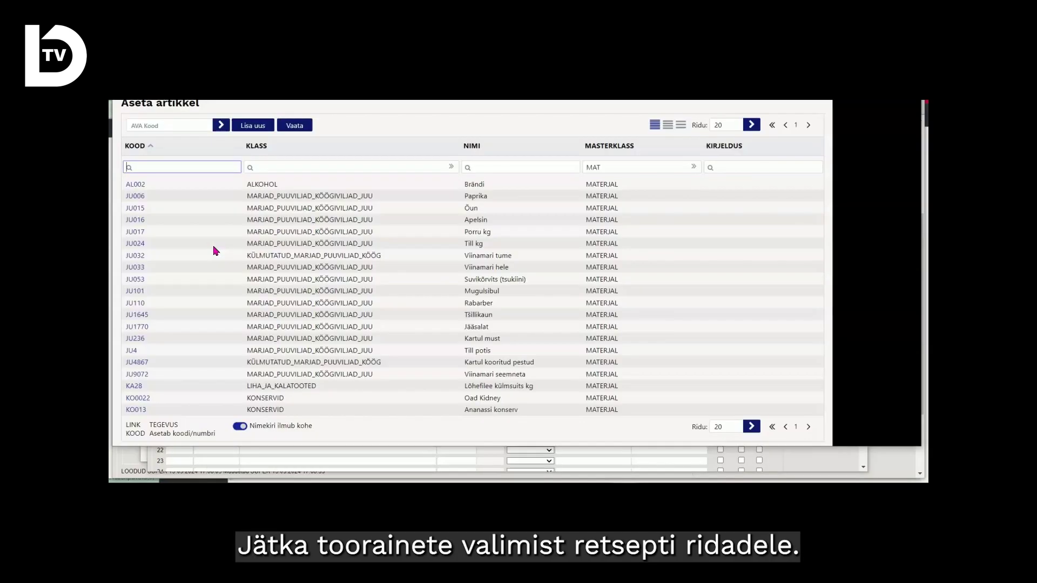
click(526, 198)
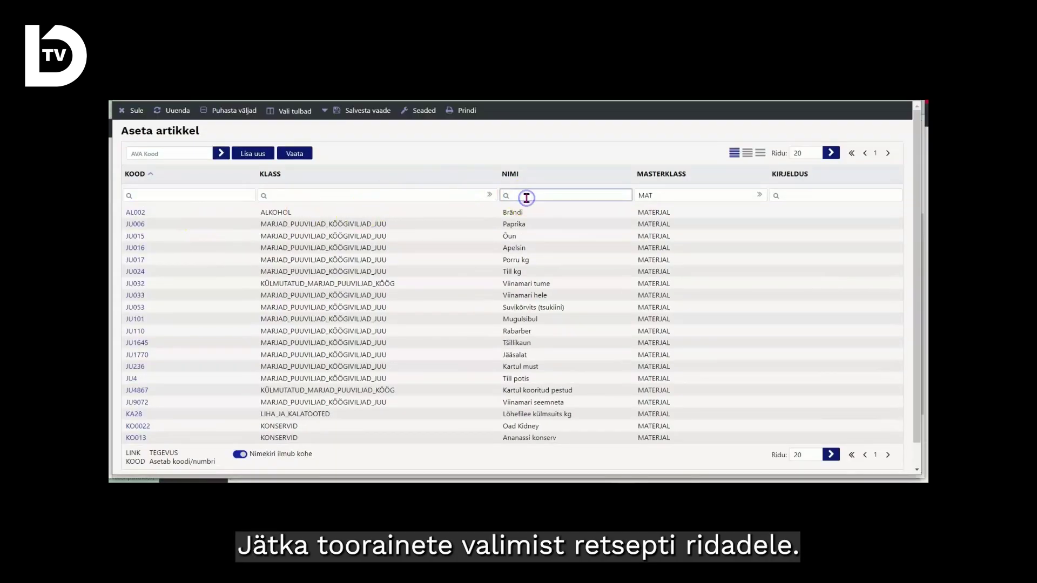
text(munad)
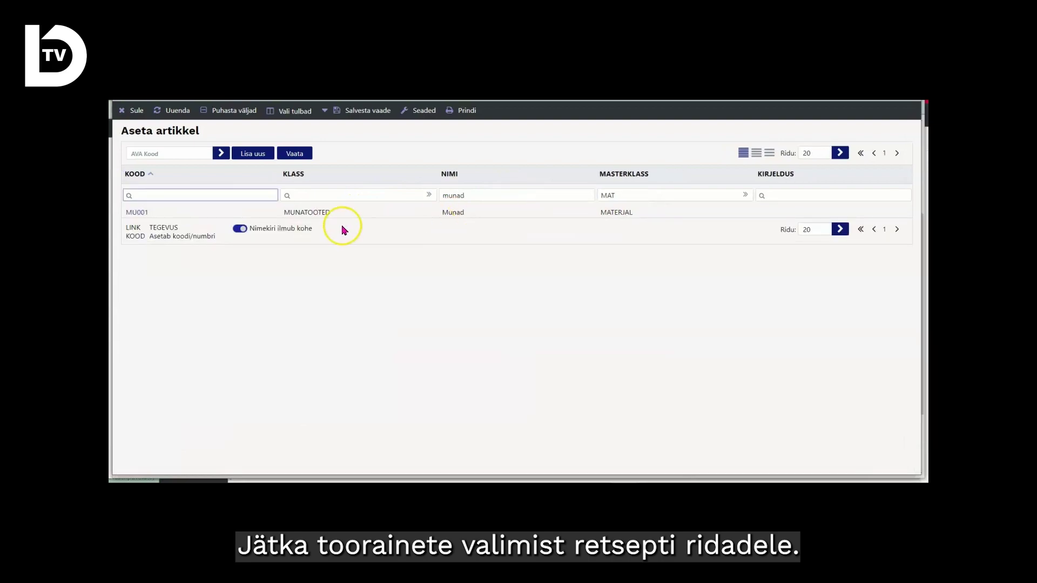
click(140, 212)
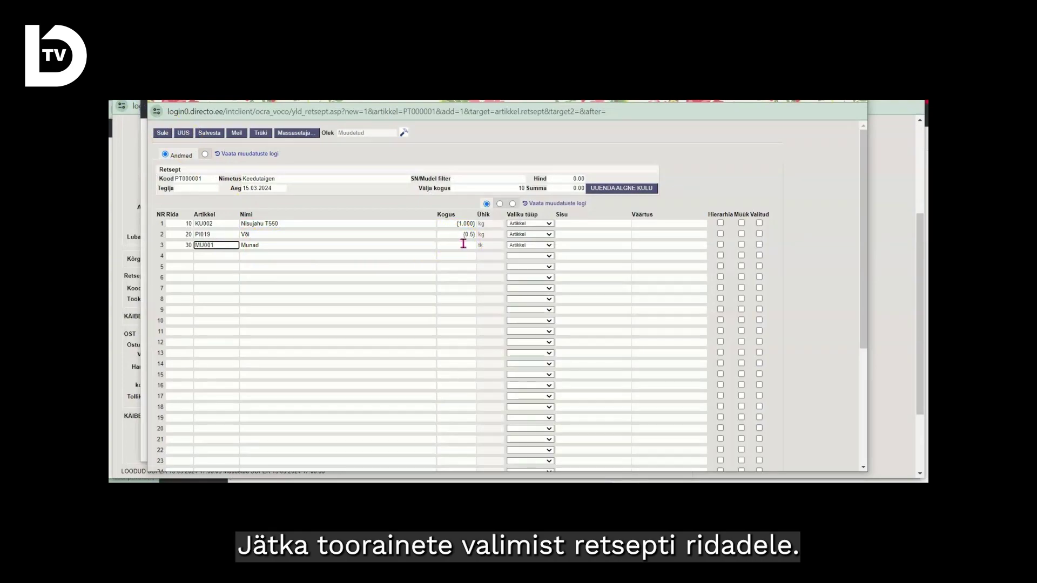
click(463, 244)
text(34)
key(Return)
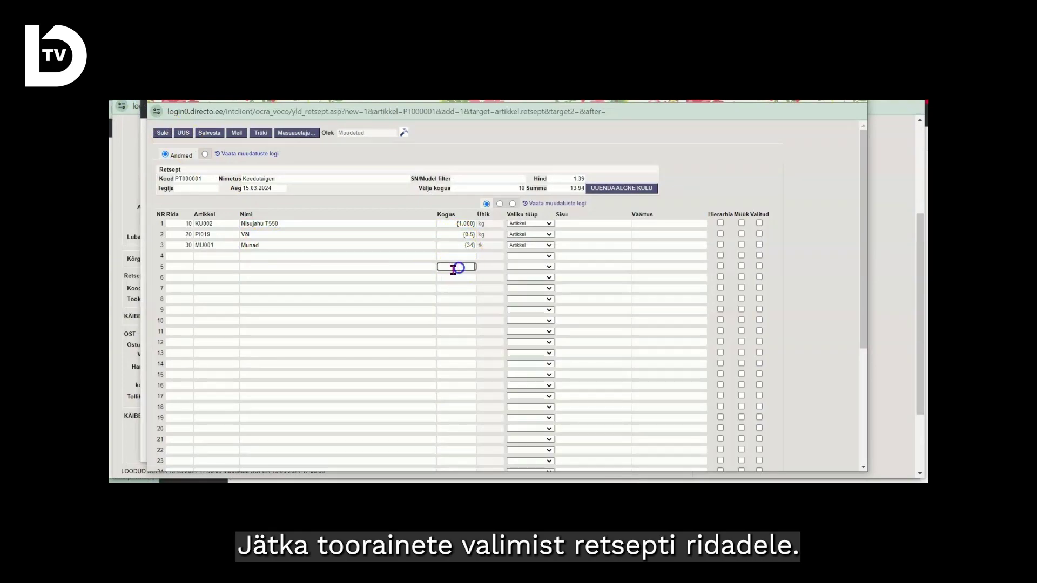
- Find "sool" and add Sool peen (MAITS002) to the fourth recipe row with a quantity of 0.02
click(209, 266)
double_click(209, 259)
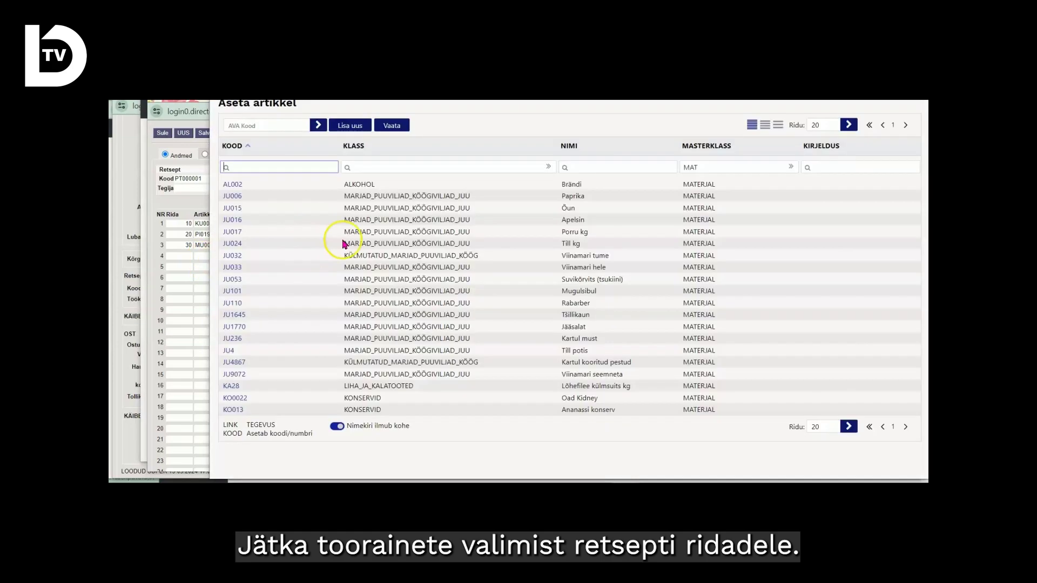
click(532, 194)
text(s)
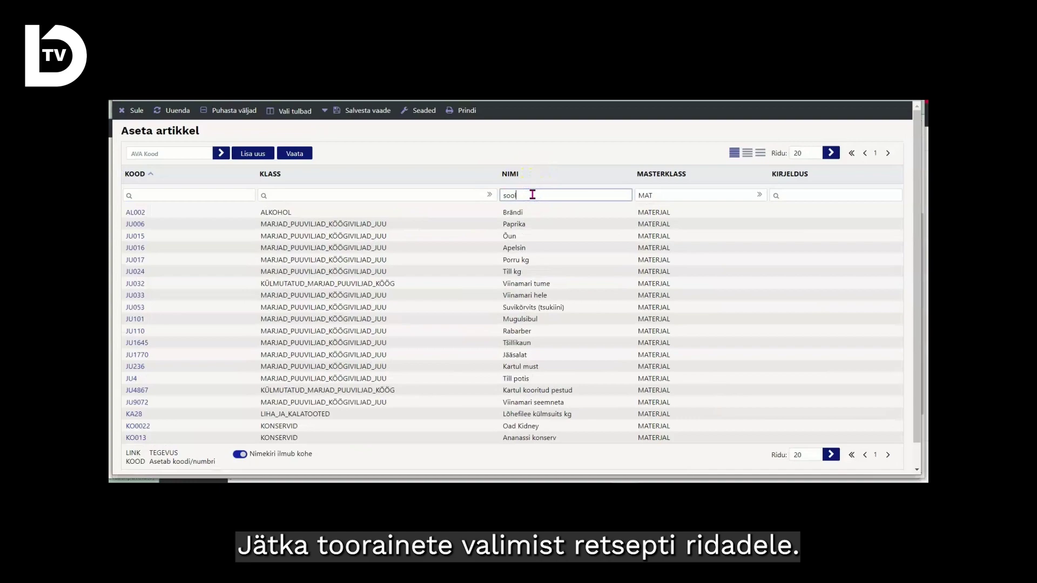
text(ool)
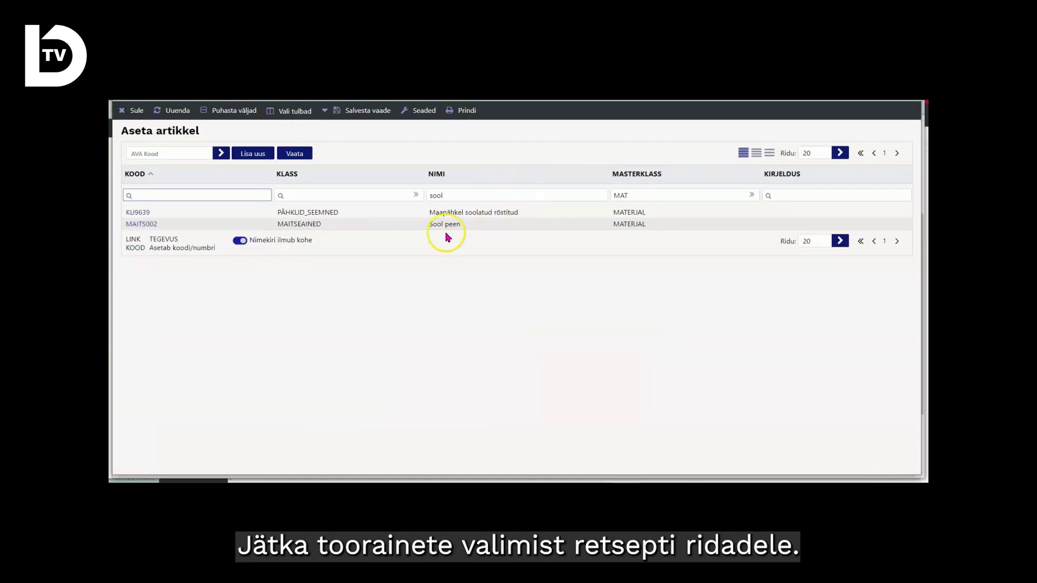
click(141, 224)
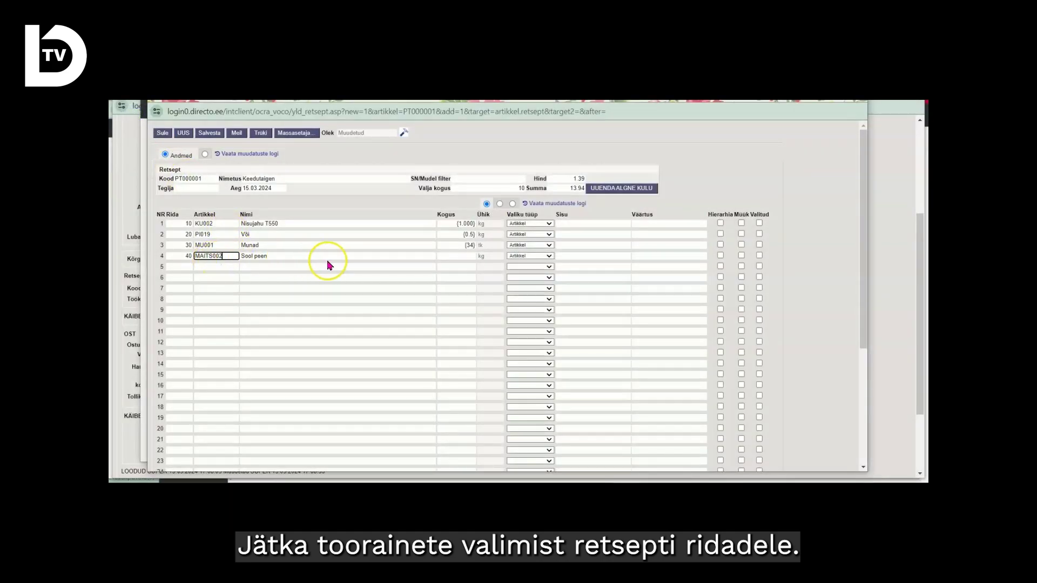
click(463, 257)
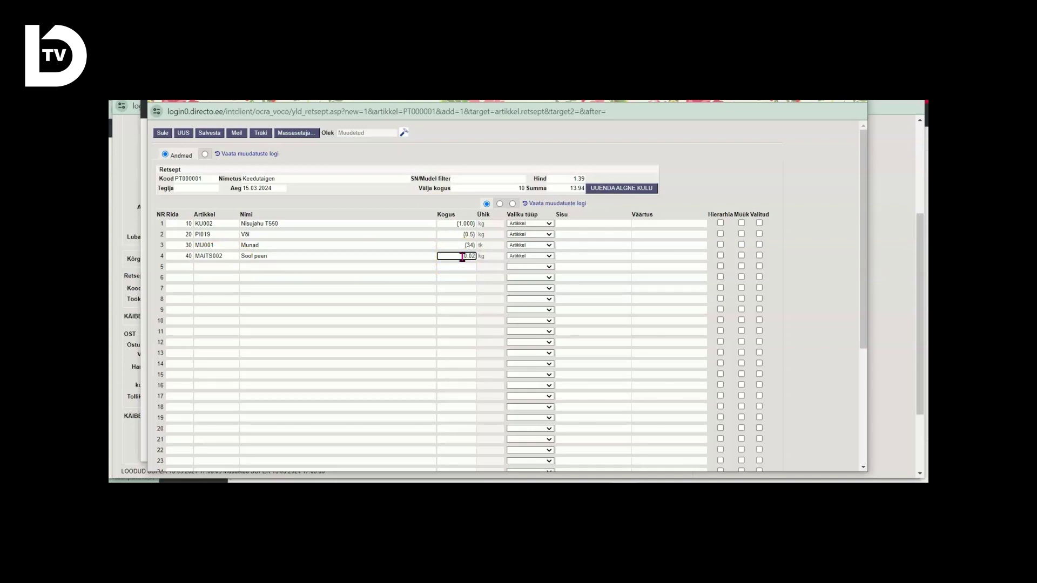
click(456, 298)
- Enter article code MM061 directly on the fifth recipe row and set its quantity to 1.000
click(213, 266)
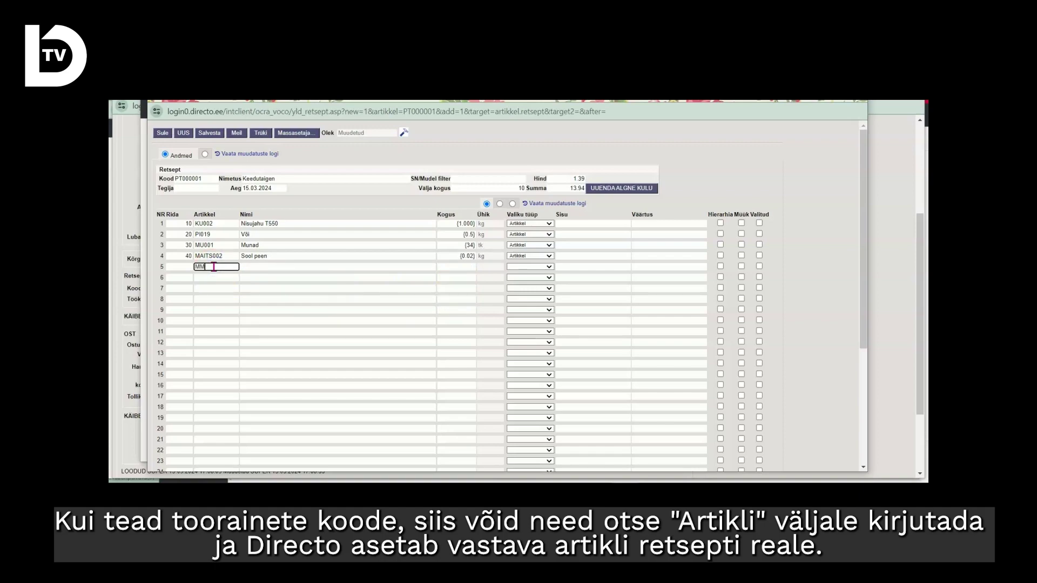
text(MM061)
key(Tab)
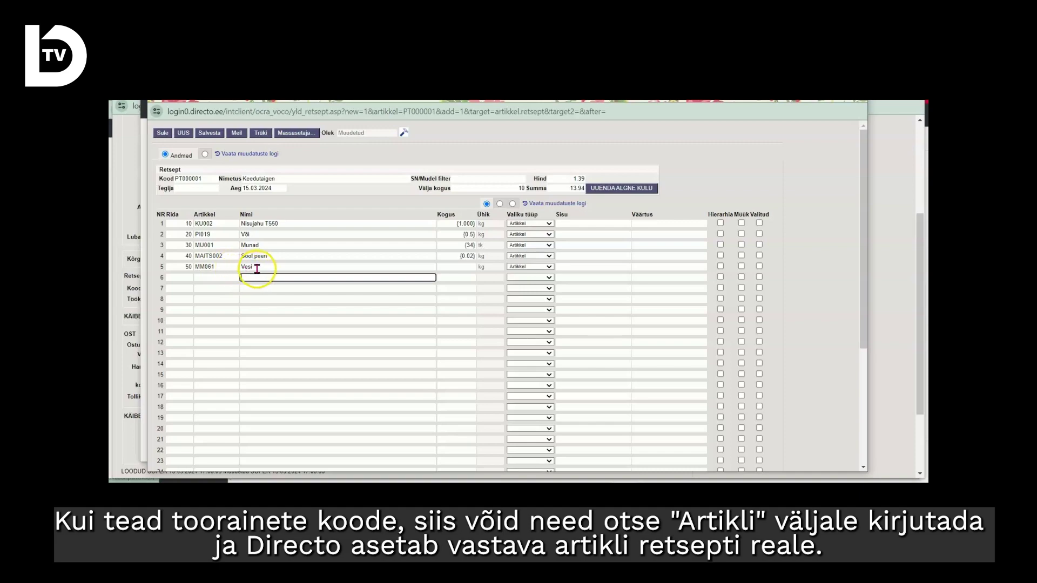
click(461, 266)
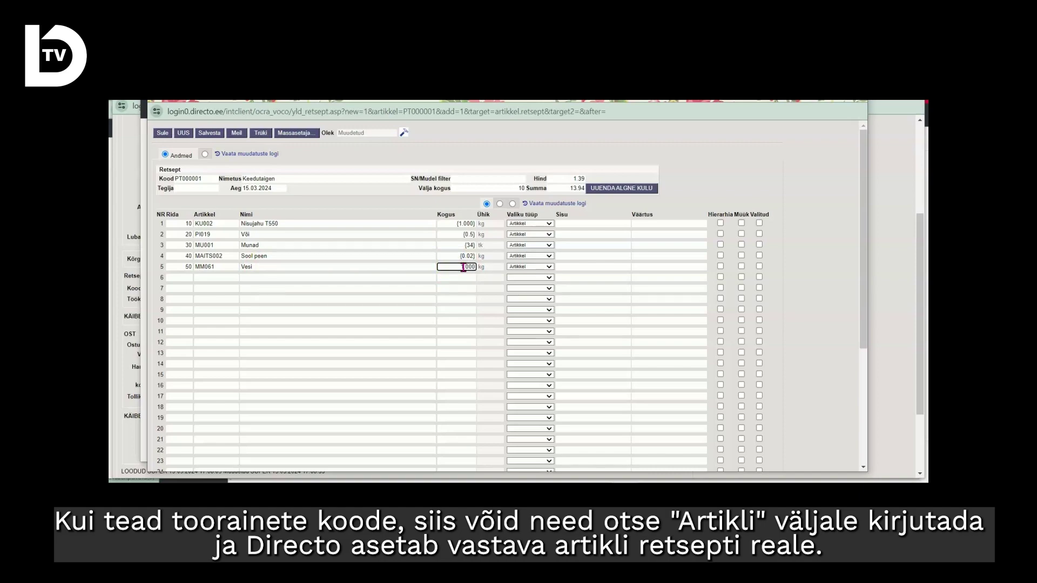
text(1.000)
click(473, 288)
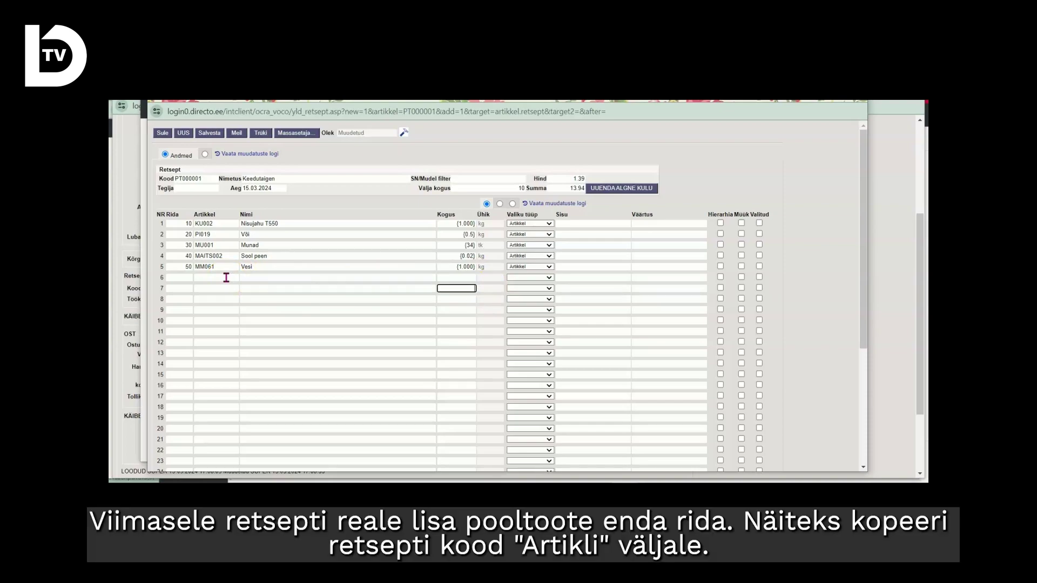
- Copy the recipe code PT000001 from the header into the article field of the sixth row
double_click(190, 179)
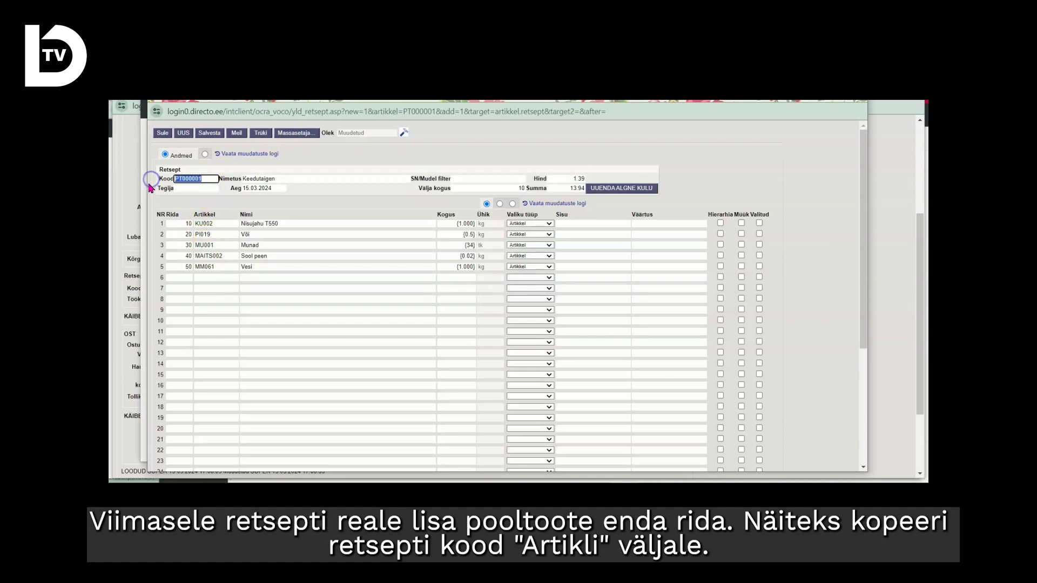
key(ctrl+c)
click(209, 277)
key(ctrl+v)
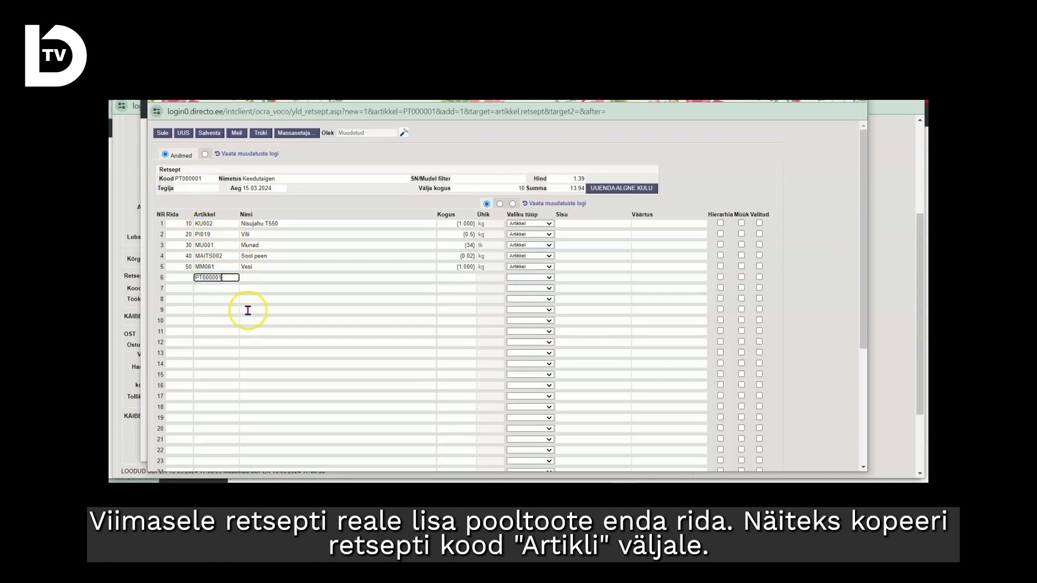
click(248, 310)
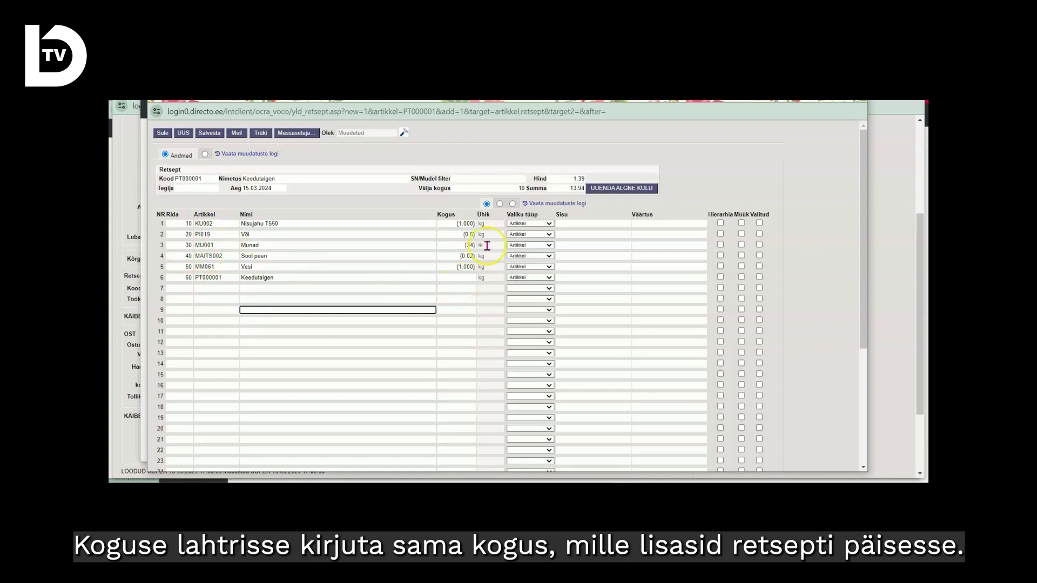
- Set the quantity of Keedutaigen (PT000001) on the sixth recipe row to the negative value {-10}
click(459, 278)
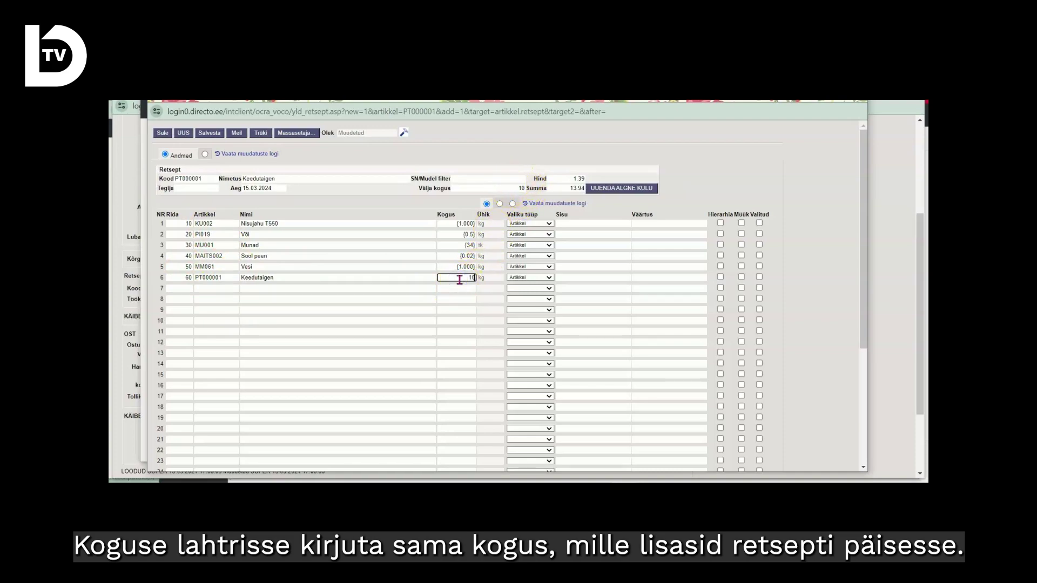
click(458, 295)
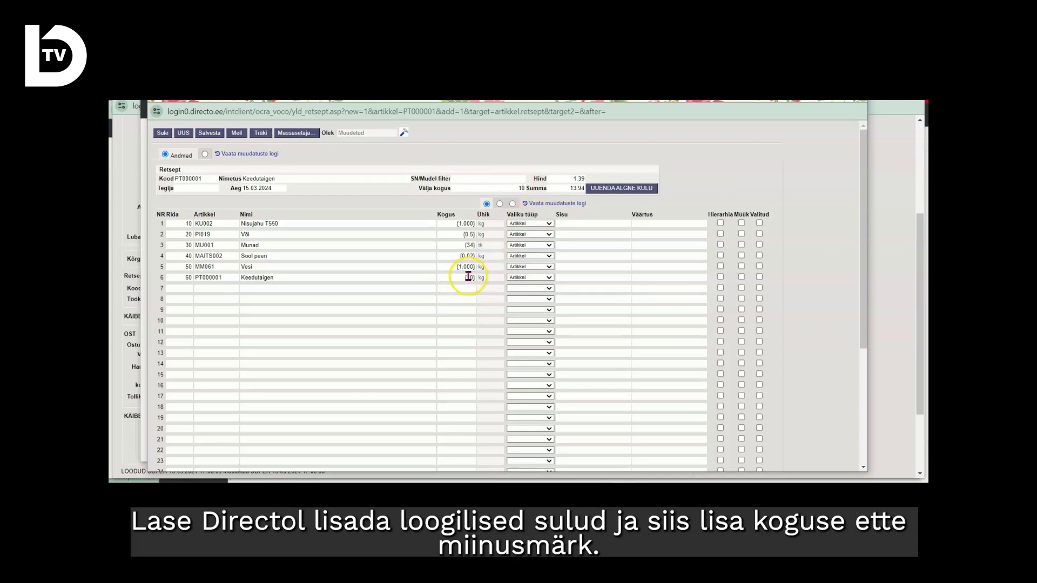
click(468, 276)
text(-)
click(470, 297)
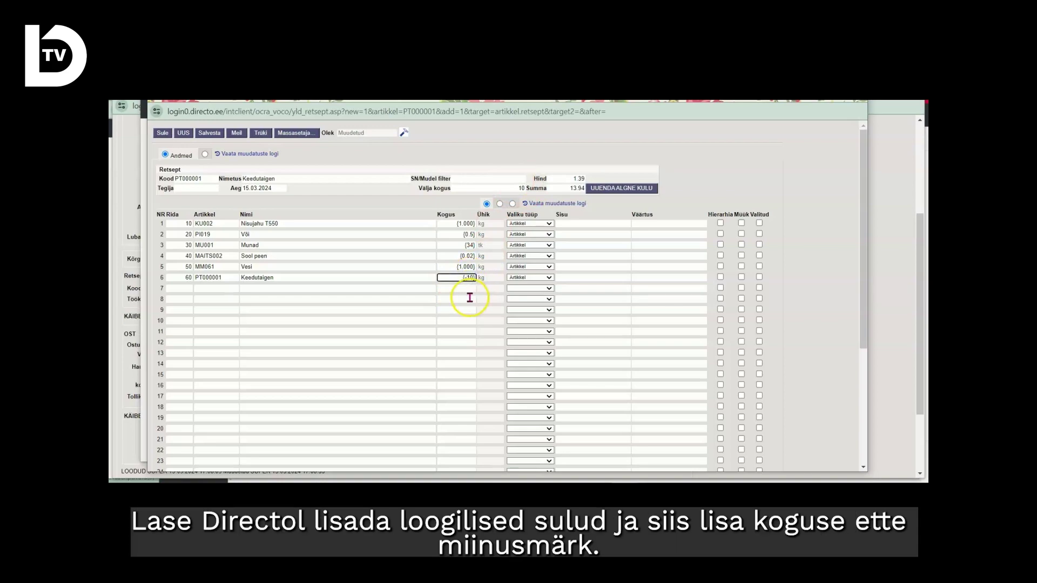
click(452, 305)
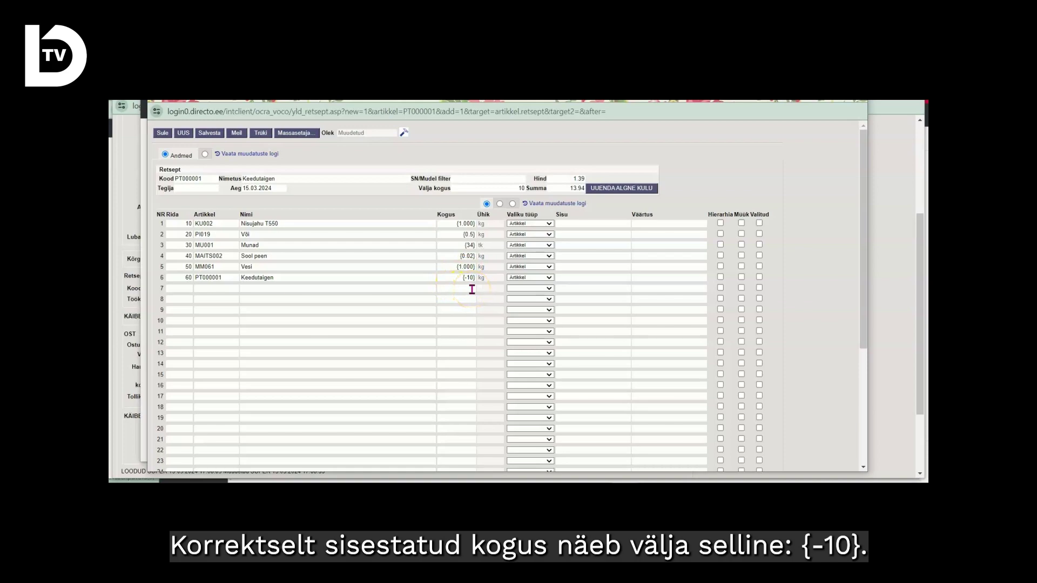
- Save the completed Keedutaigen recipe and close it
click(212, 134)
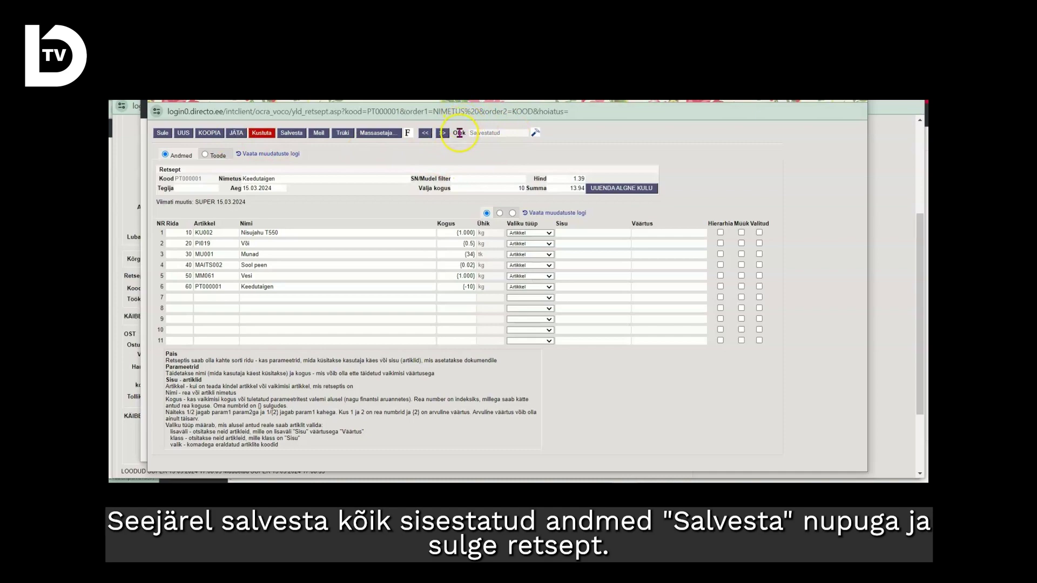
click(162, 134)
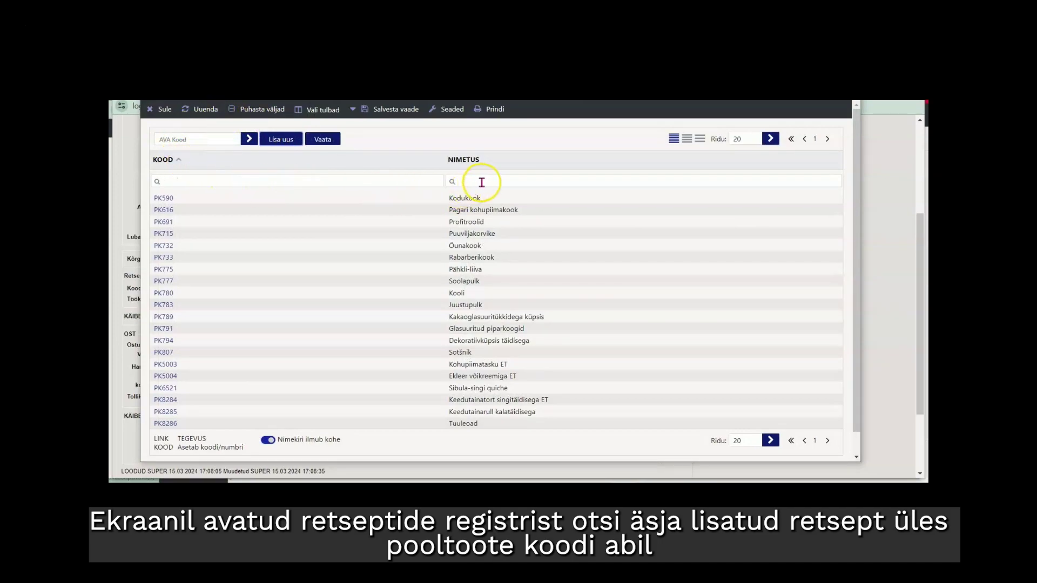
- Find recipe code PT000001 in the recipe register and place it in the recipe code field of the article card
click(407, 180)
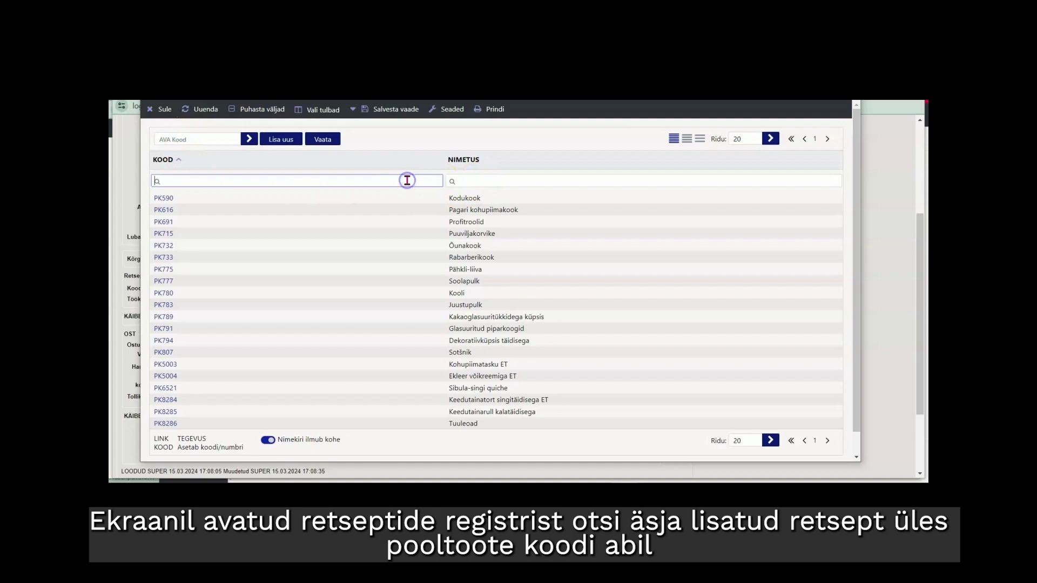
key(Return)
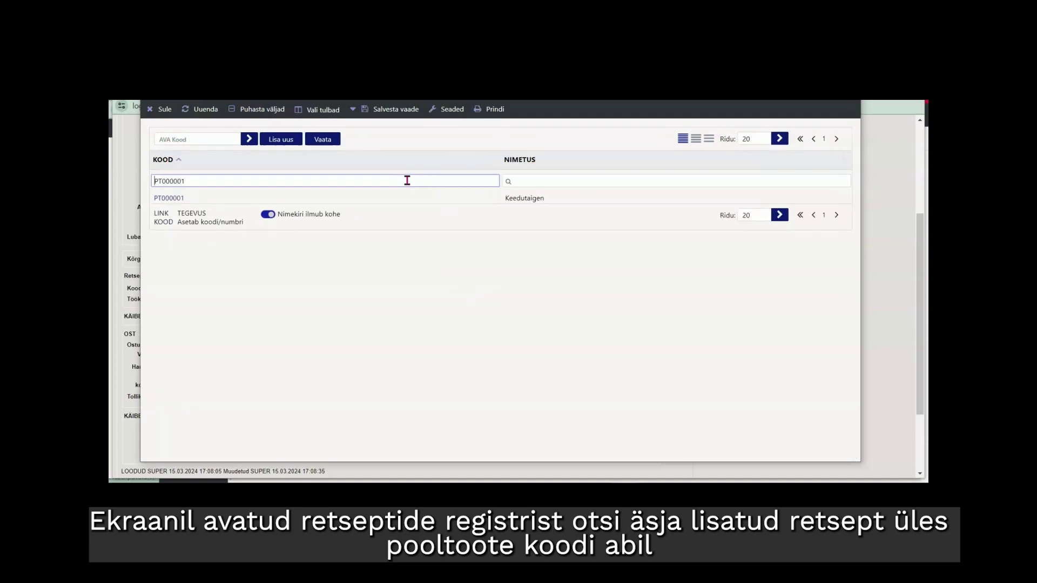
click(172, 199)
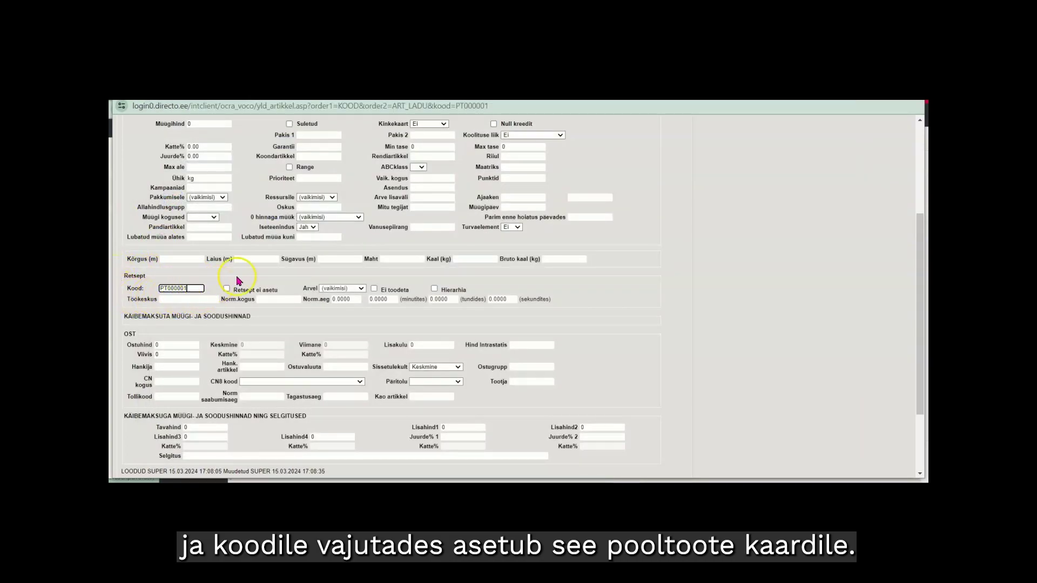
- Save the Keedutaigen article card with its linked recipe
scroll(265, 274, up, 2)
scroll(264, 274, up, 1)
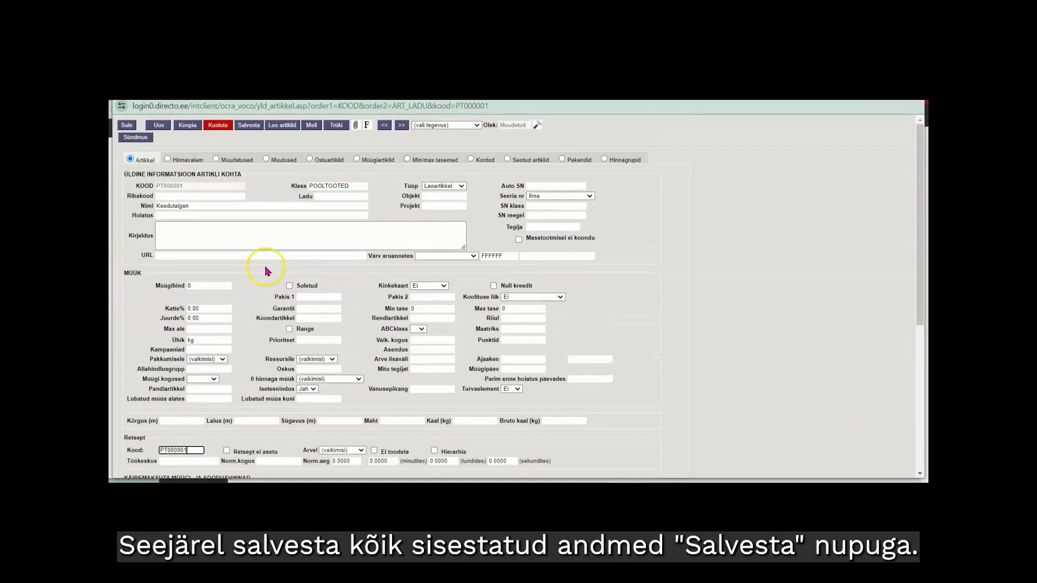
click(251, 127)
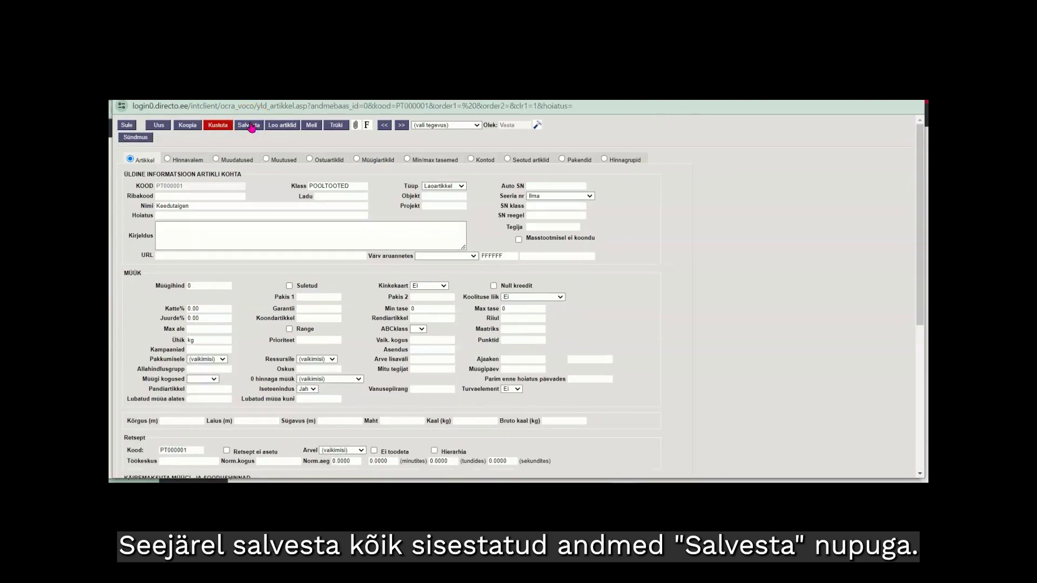